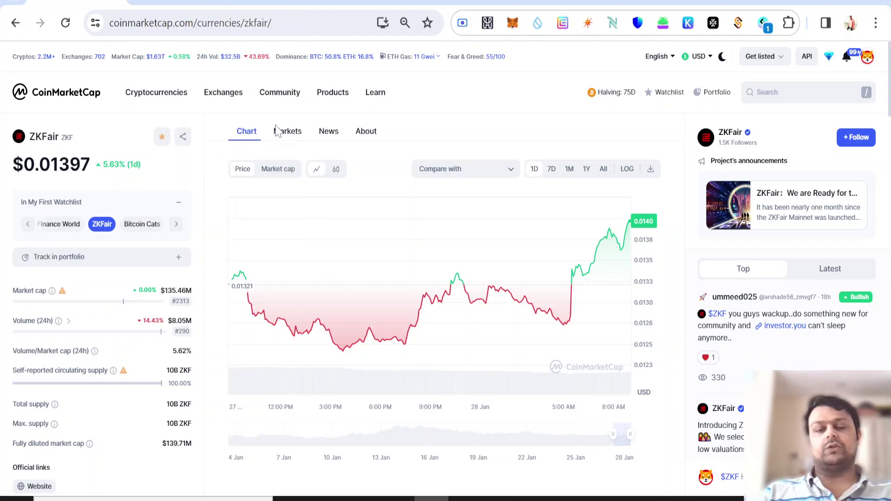
left_click(365, 132)
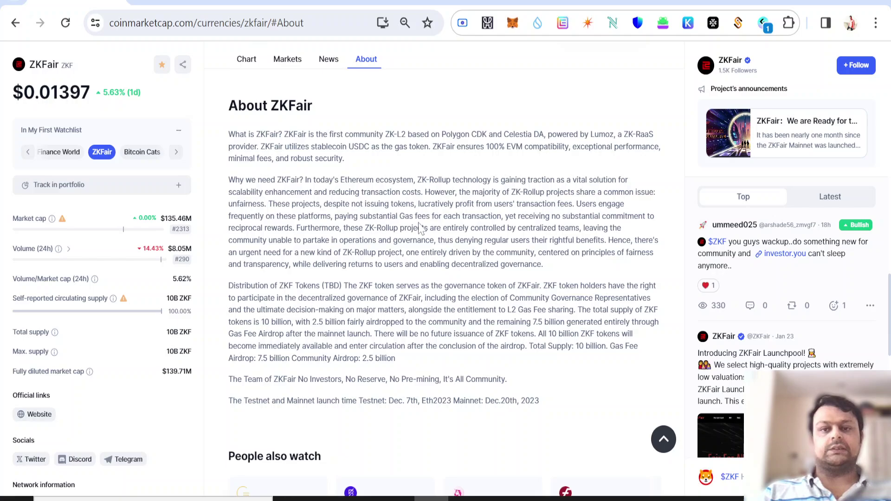
scroll(405, 247, "up", 5)
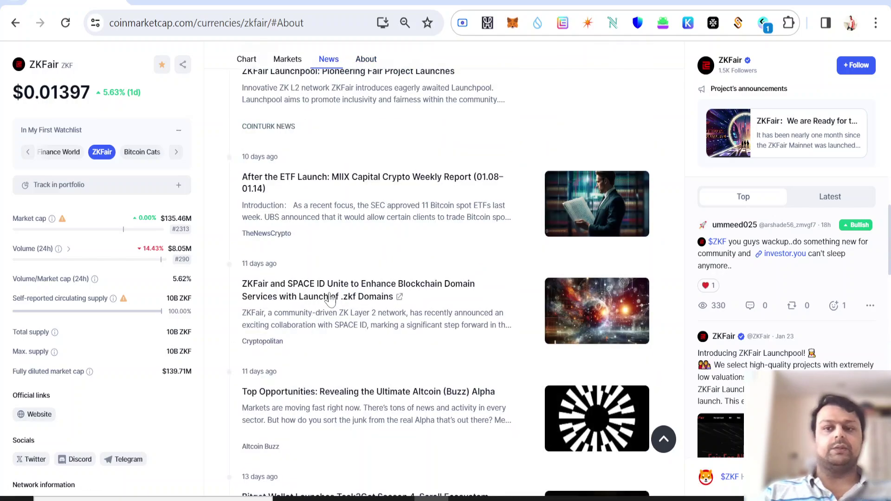
scroll(255, 301, "up", 2)
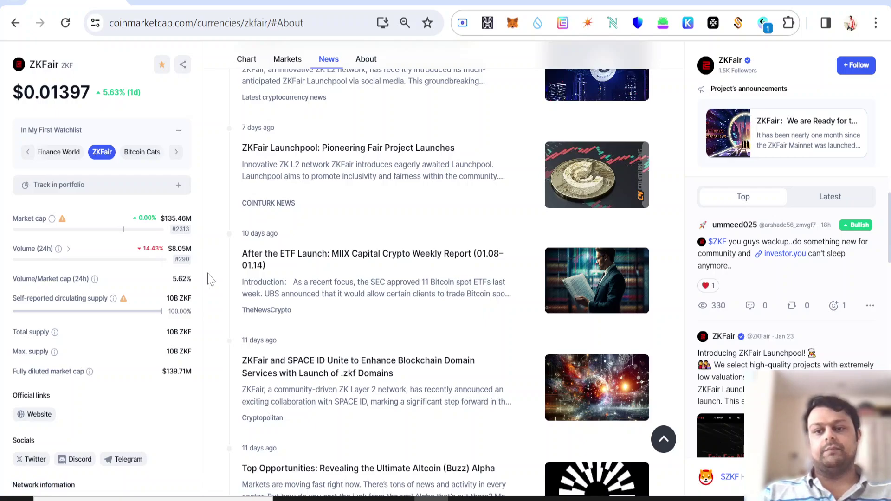
scroll(211, 279, "up", 3)
scroll(213, 320, "up", 6)
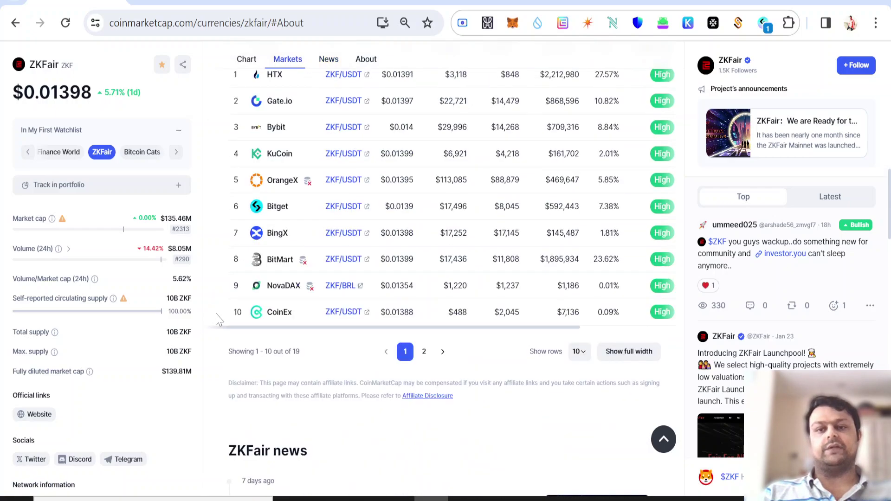
scroll(199, 278, "up", 5)
scroll(232, 265, "up", 5)
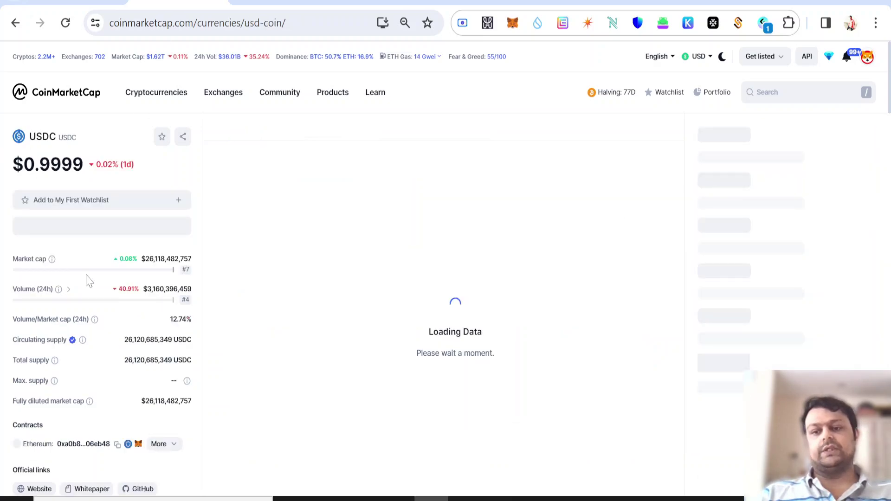
Expand the USDC contracts list and scroll through every chain that carries USDC
scroll(109, 306, "down", 3)
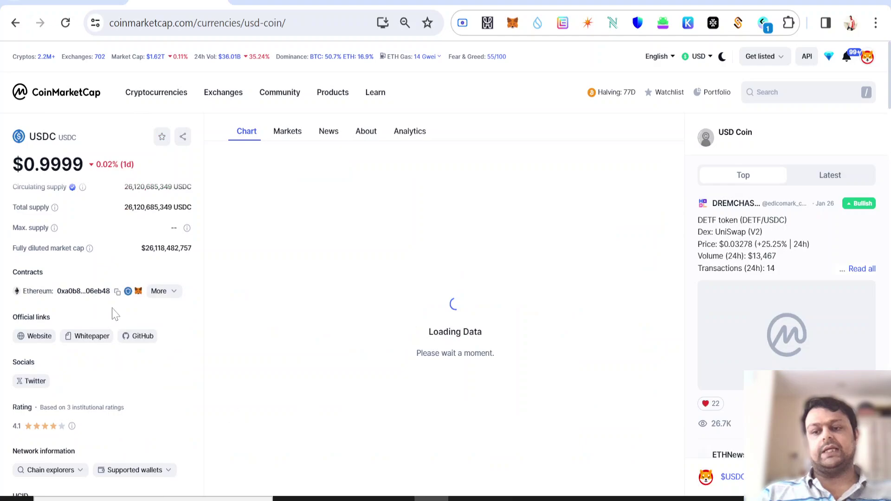
left_click(175, 292)
scroll(173, 213, "down", 3)
scroll(173, 210, "down", 3)
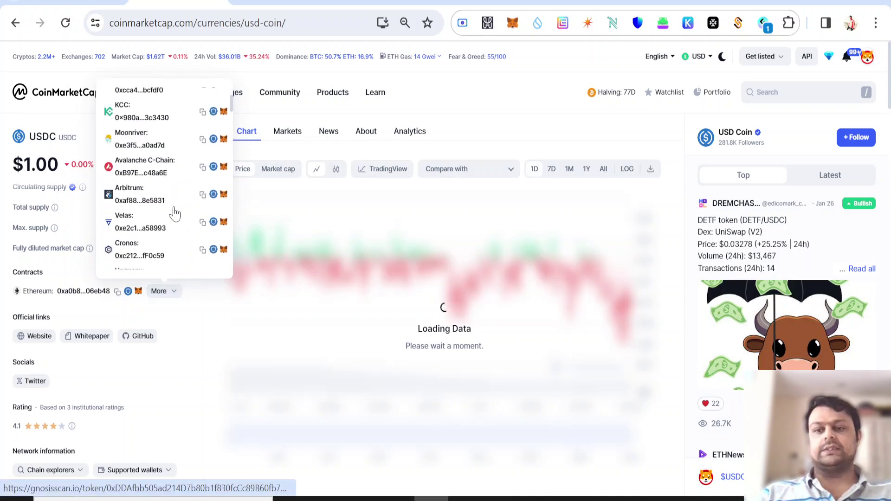
scroll(172, 199, "down", 3)
scroll(169, 190, "down", 3)
scroll(163, 157, "down", 2)
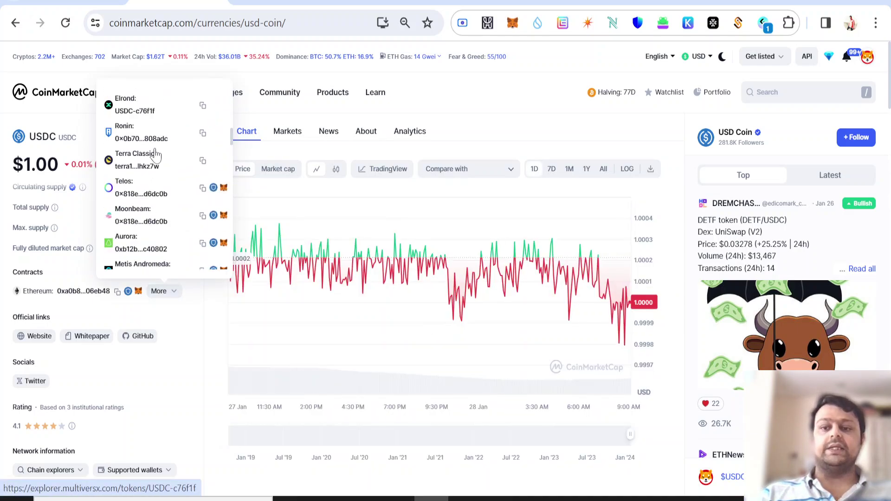
scroll(155, 149, "down", 2)
scroll(156, 152, "down", 2)
scroll(158, 156, "down", 2)
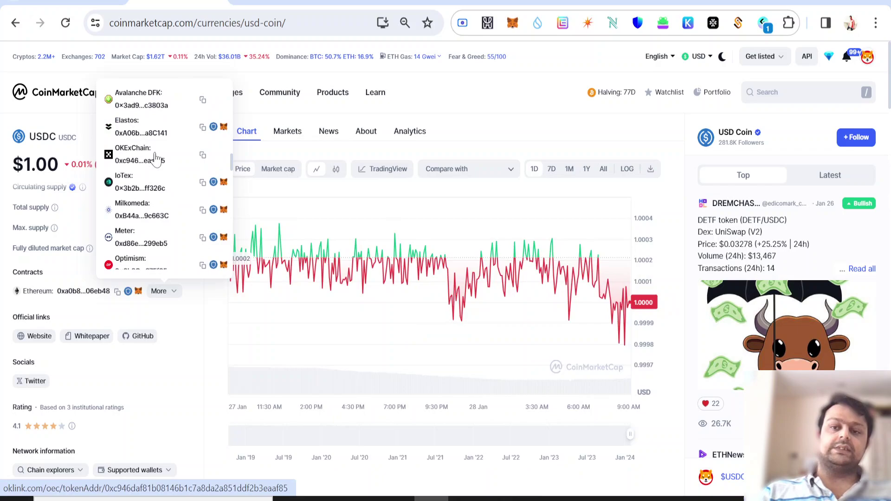
scroll(151, 216, "down", 2)
scroll(159, 232, "down", 2)
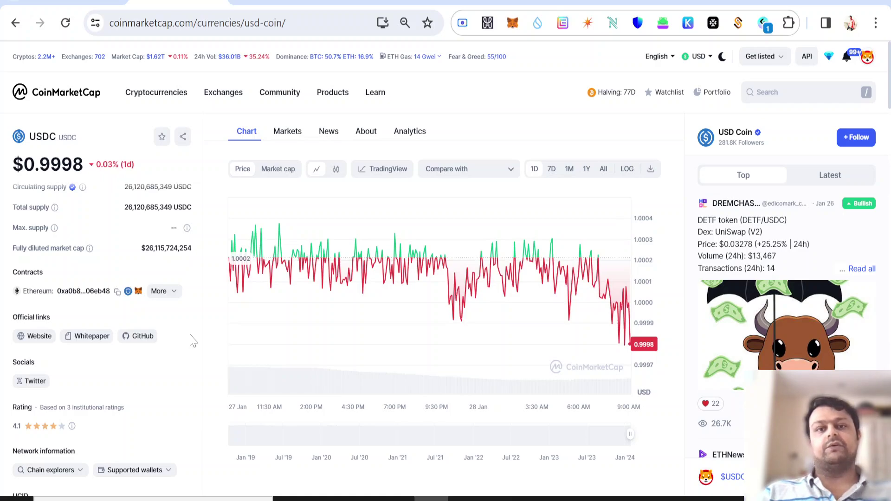
Switch to the MEXC tab showing the Wallet Overview with recent transactions
key("ctrl+Tab")
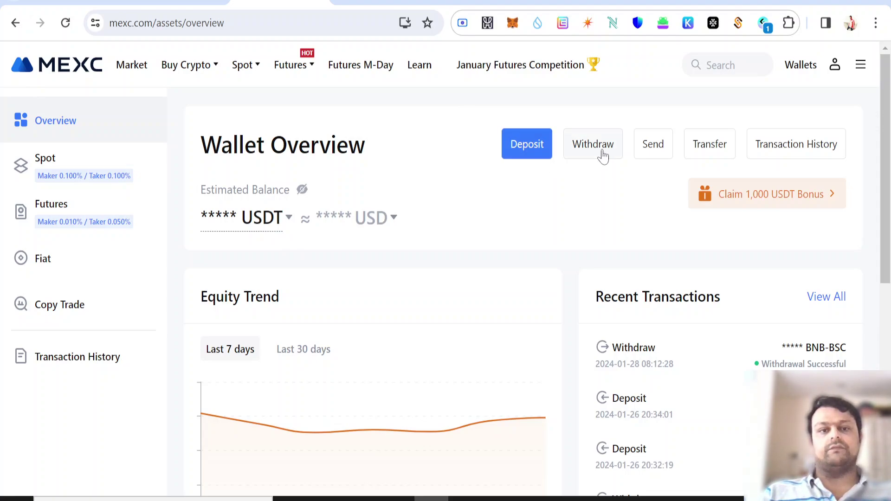
Start a MEXC withdrawal with USDC as the coin, then go to the metamask.io tab
left_click(602, 156)
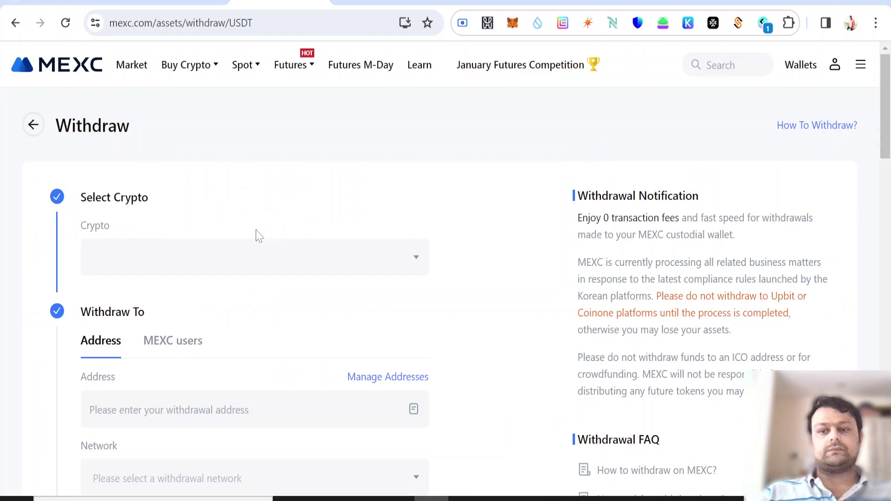
left_click(236, 262)
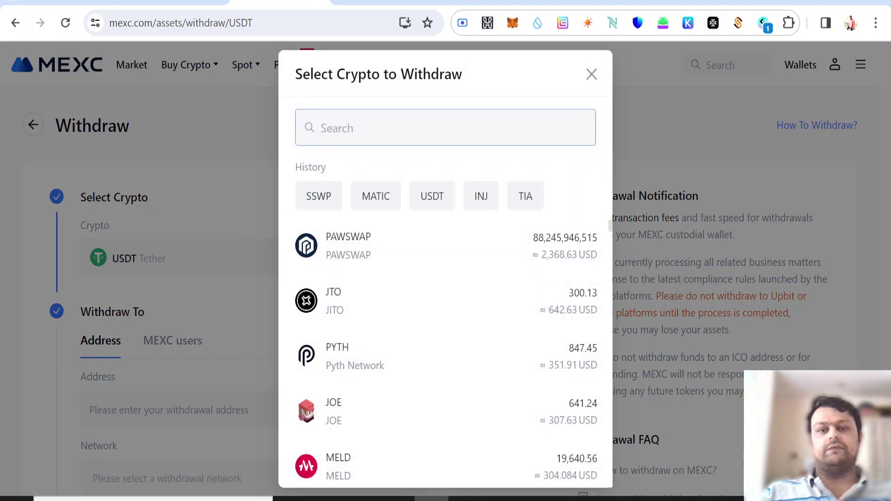
type("usd")
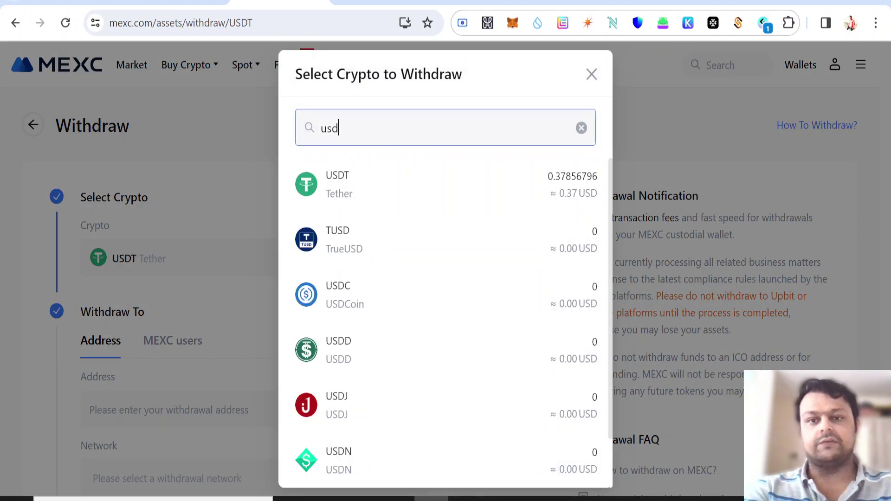
type("c")
left_click(353, 191)
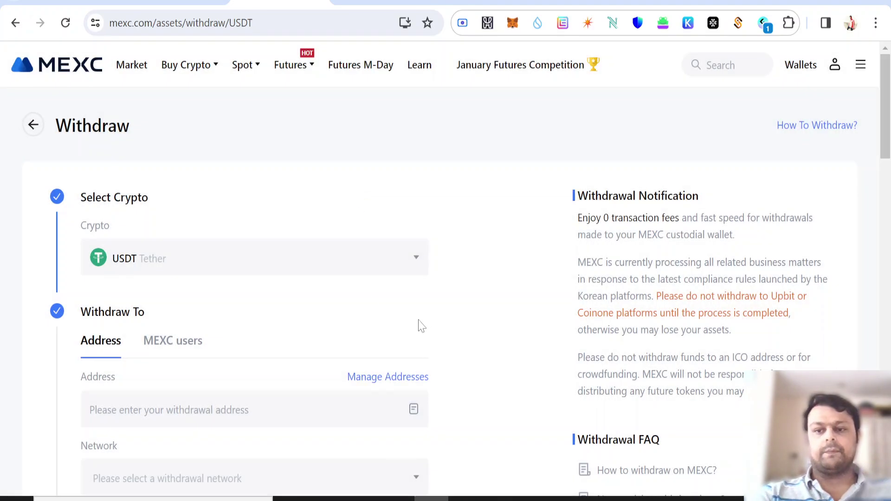
scroll(457, 310, "down", 3)
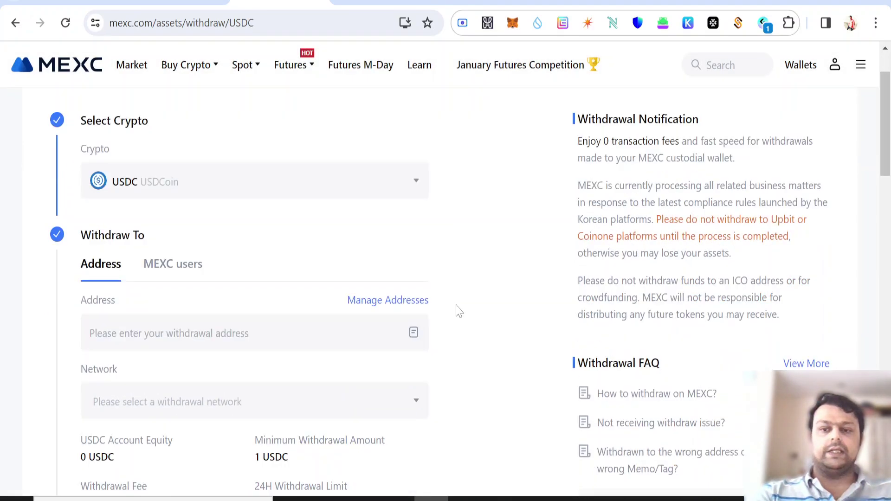
left_click(381, 3)
mouse_move(341, 77)
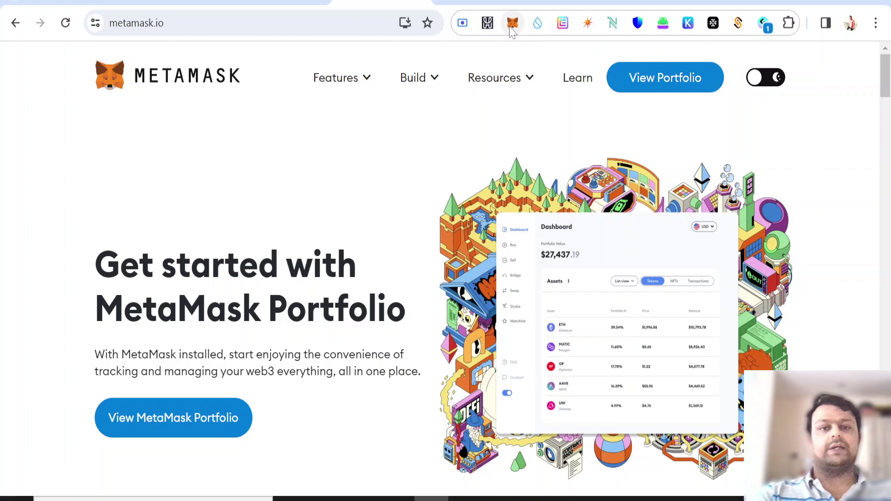
Set the USDC withdrawal network to BSC BNB Smart Chain (BEP20), then bring up MetaMask
left_click(273, 6)
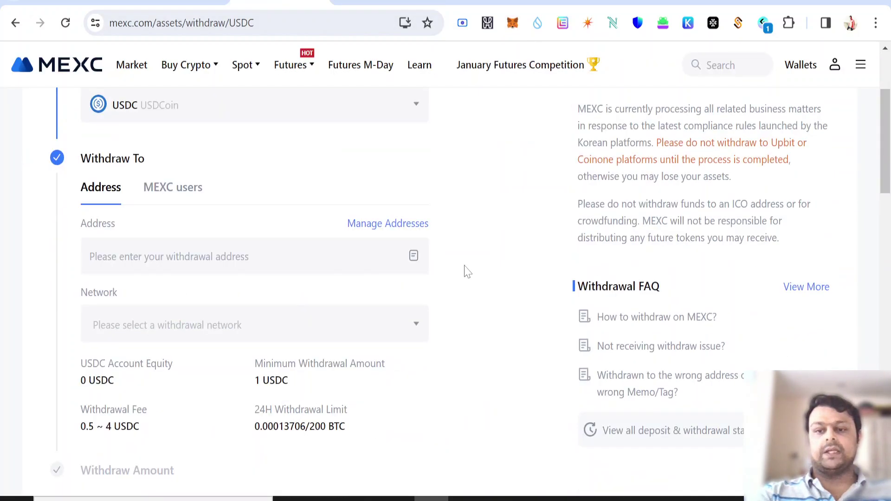
left_click(411, 325)
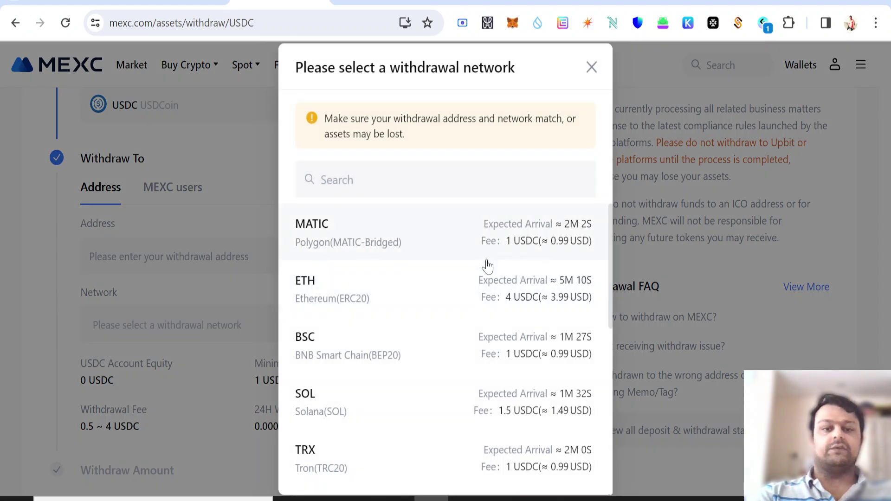
scroll(487, 265, "down", 4)
scroll(489, 272, "down", 4)
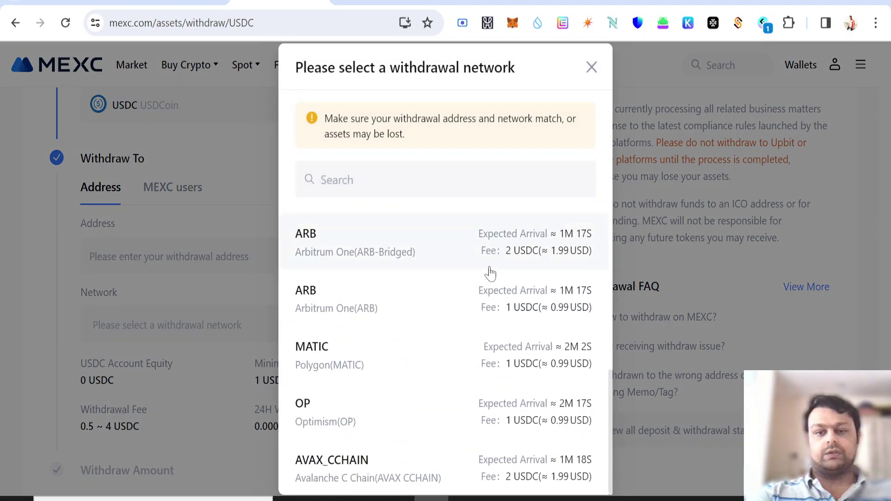
scroll(487, 269, "up", 5)
scroll(487, 272, "up", 2)
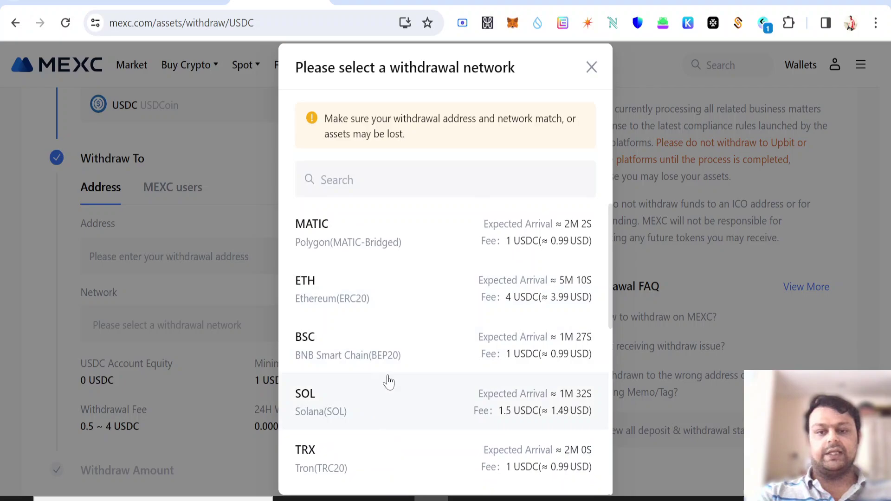
left_click(409, 360)
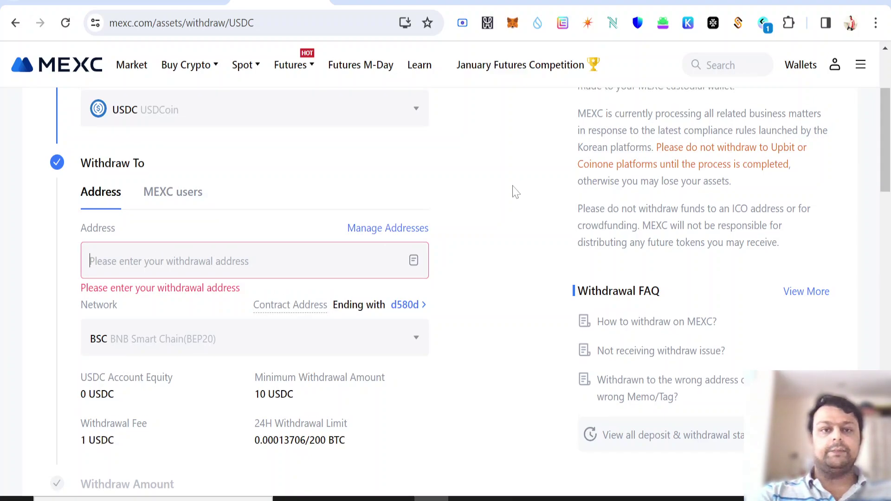
scroll(514, 185, "up", 2)
left_click(513, 24)
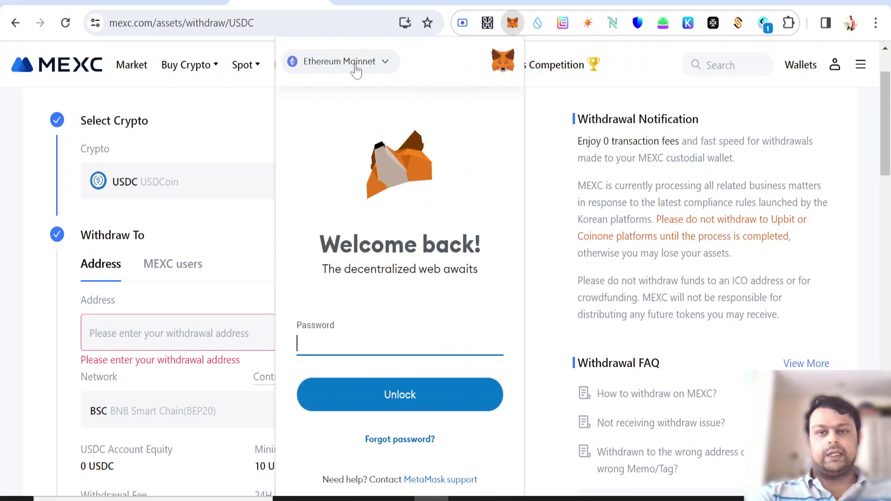
Unlock MetaMask with the password and glance at its network list
type("•••••••")
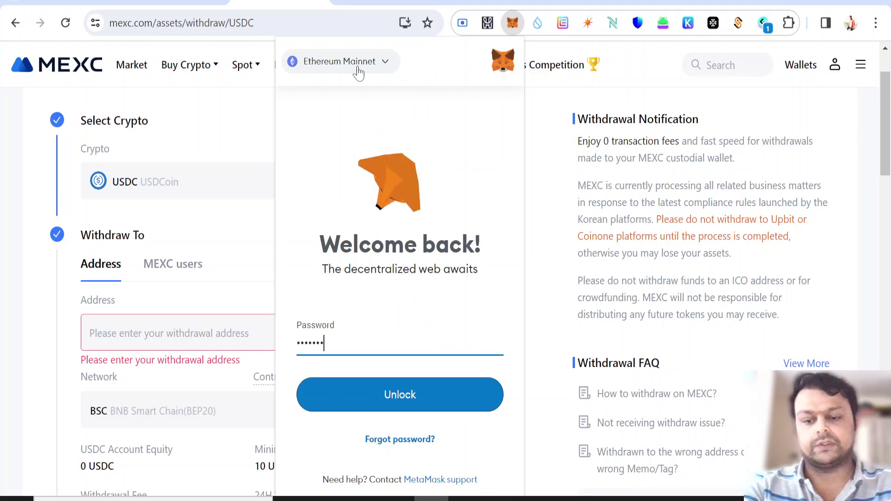
type("••••")
key("Return")
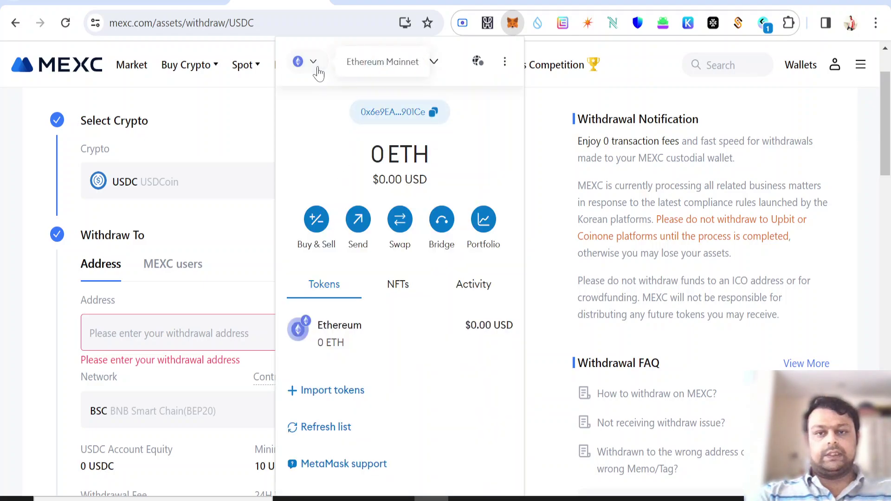
left_click(317, 70)
key("Escape")
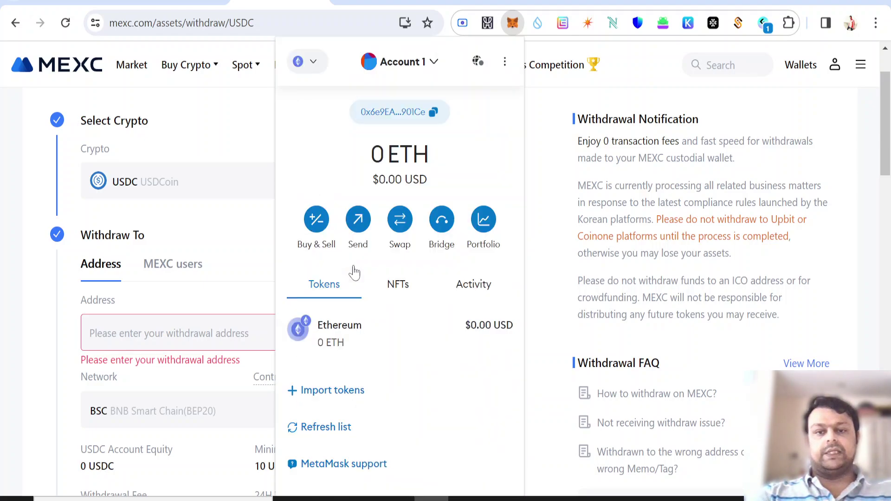
left_click(35, 368)
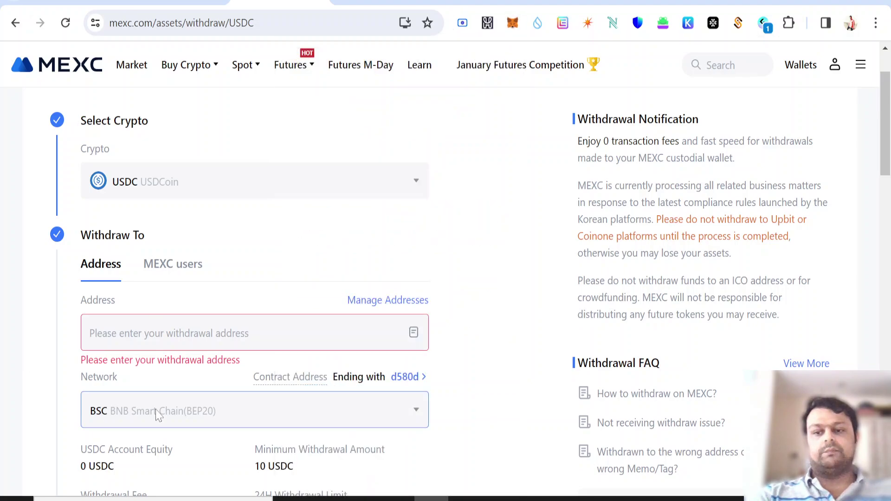
Copy the MetaMask account address and focus MEXC's withdrawal Address field
left_click(512, 23)
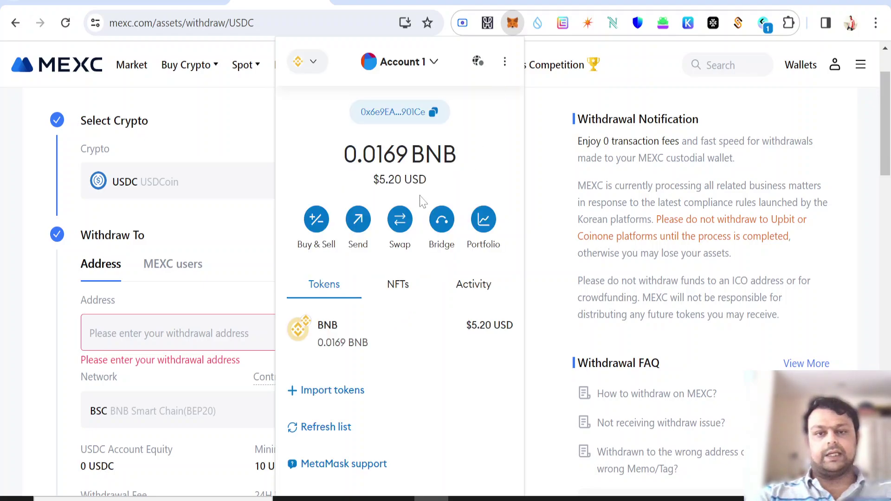
left_click(430, 121)
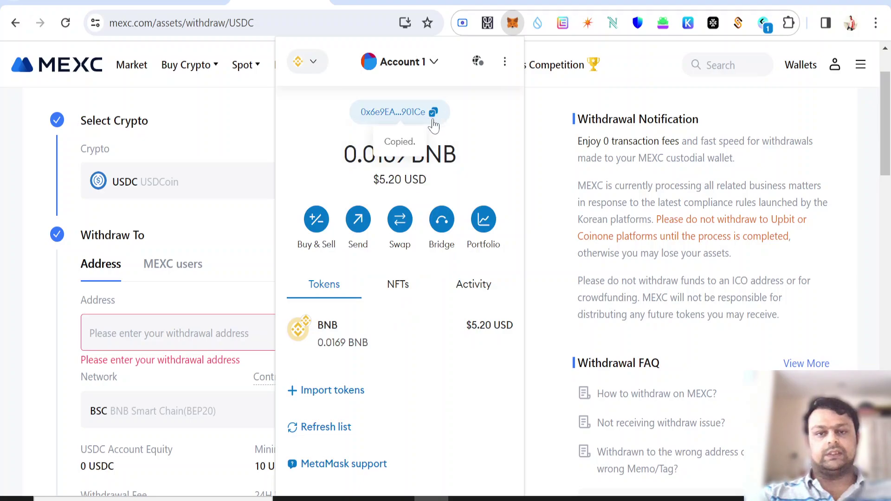
left_click(149, 343)
Paste the MetaMask address into the withdrawal Address field and review the 0 USDC balance and 1 USDC fee
key("ctrl+v")
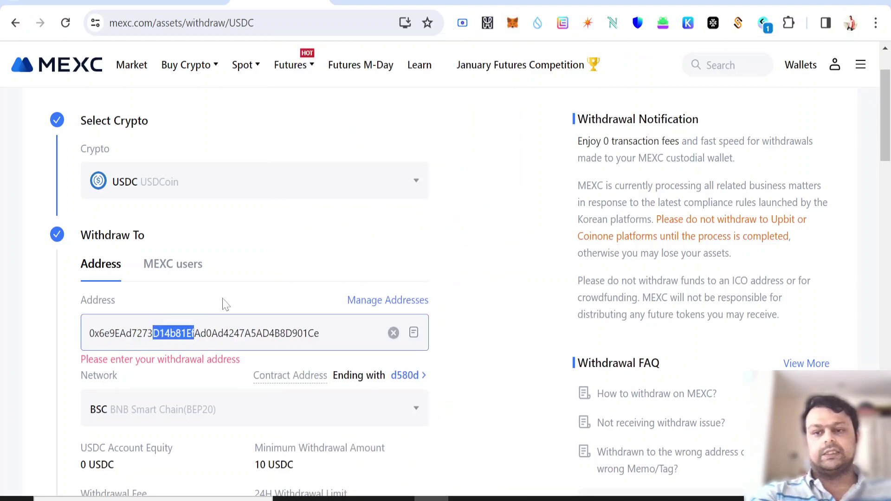
scroll(478, 295, "down", 2)
scroll(476, 298, "down", 2)
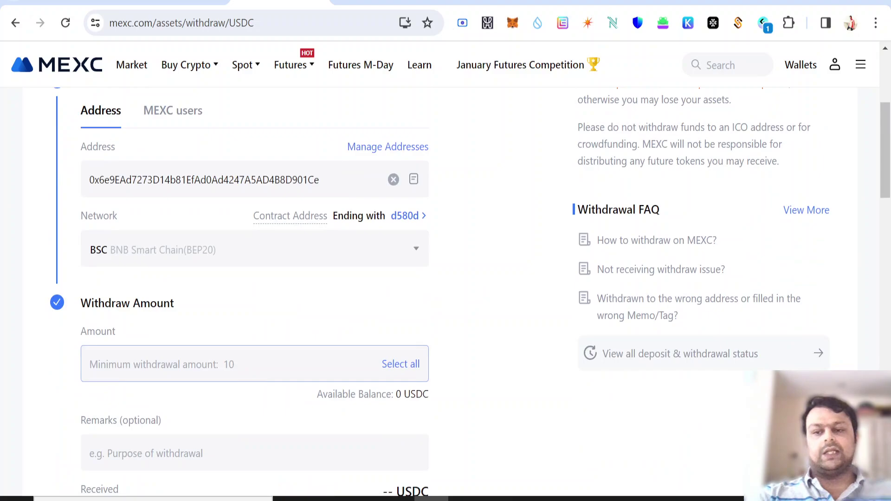
scroll(312, 342, "down", 2)
left_click(326, 303)
scroll(278, 344, "down", 2)
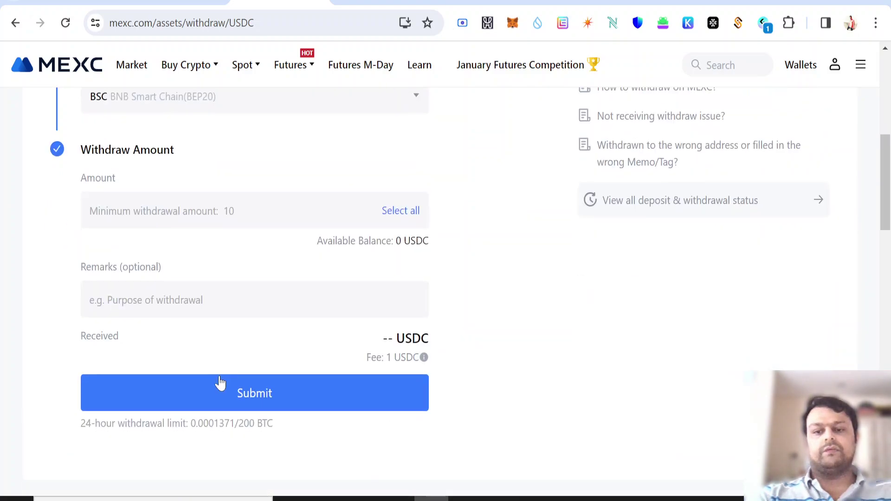
scroll(487, 320, "up", 5)
scroll(533, 312, "up", 3)
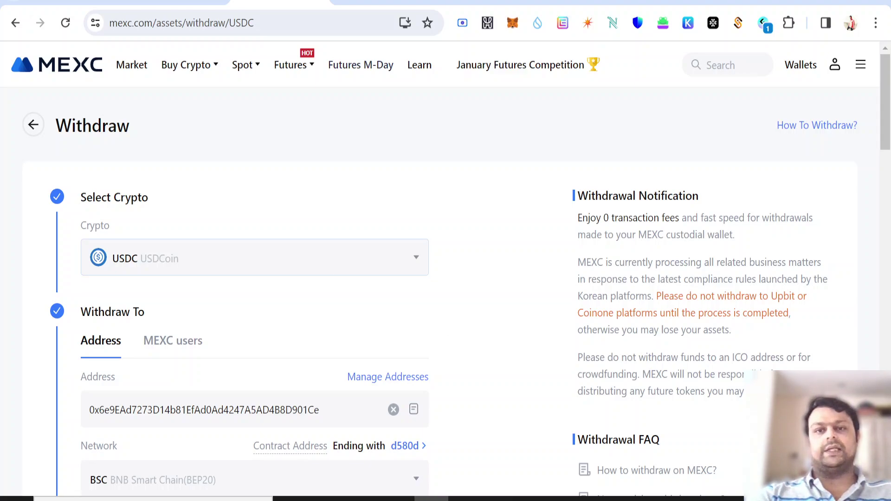
left_click(374, 1)
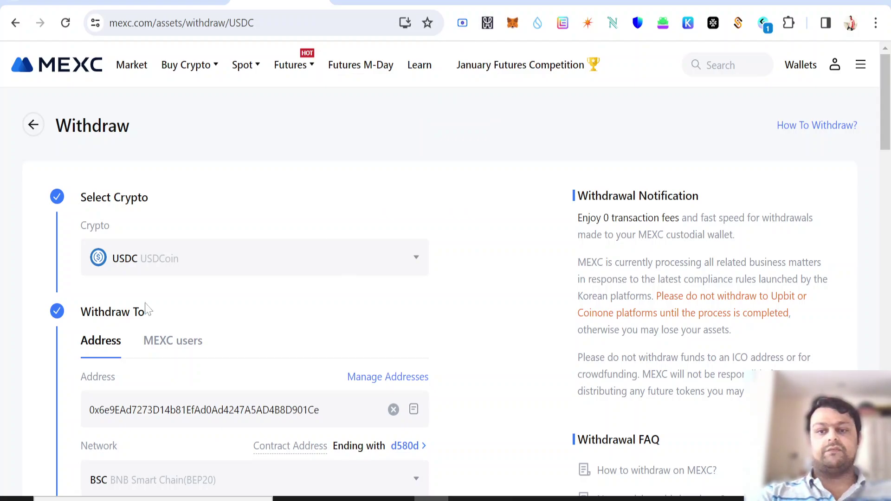
Switch the withdrawal coin to BNB (Binance Coin) via a 'bnb' search
left_click(218, 250)
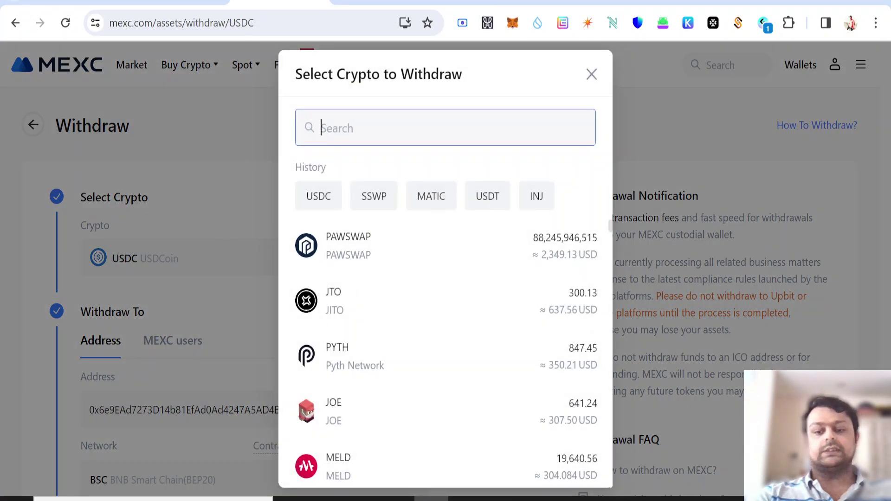
type("bnb")
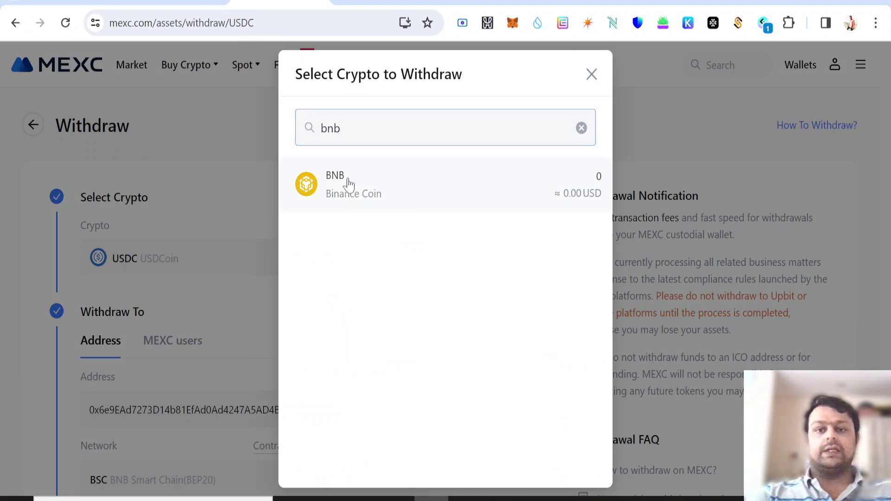
left_click(349, 183)
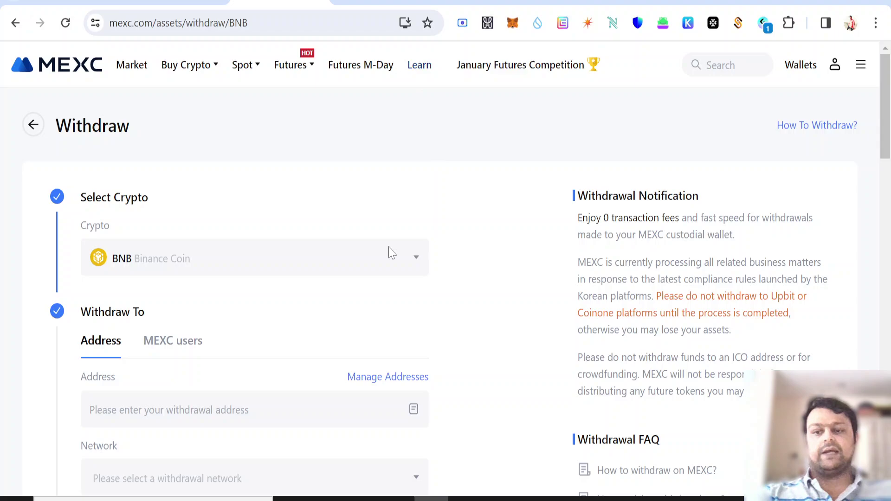
scroll(392, 273, "down", 2)
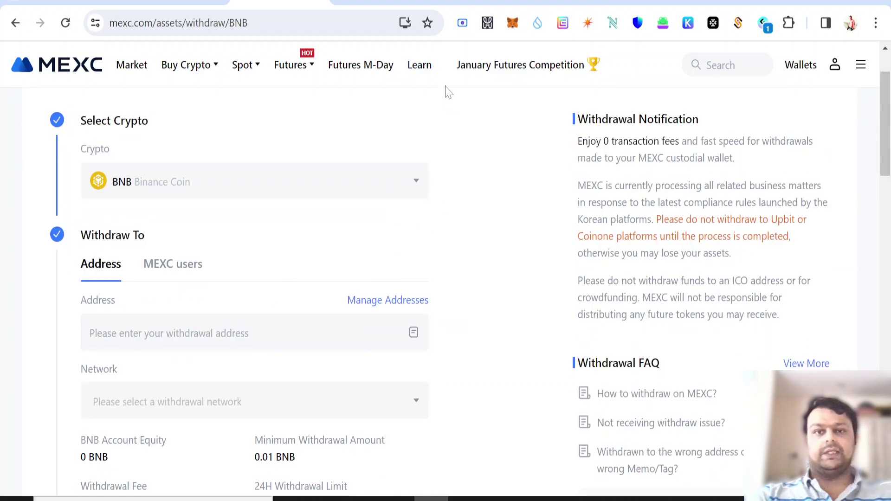
Open the MetaMask popup briefly and close it again
left_click(519, 25)
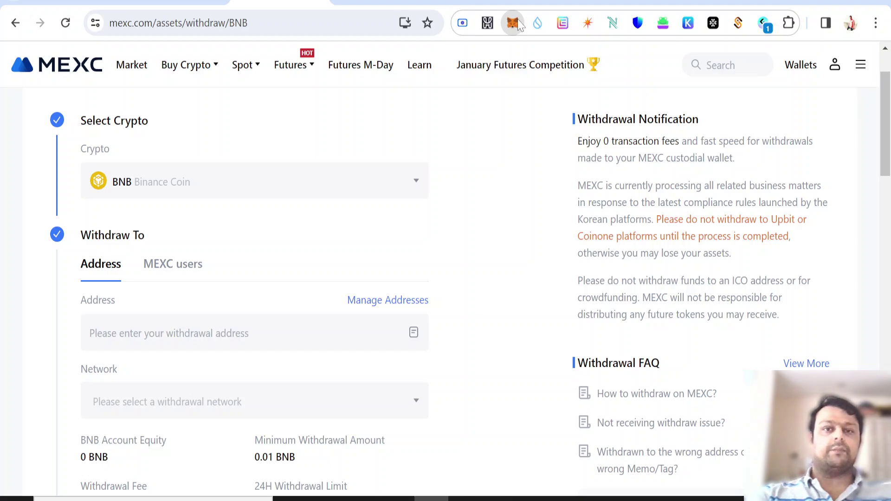
left_click(518, 25)
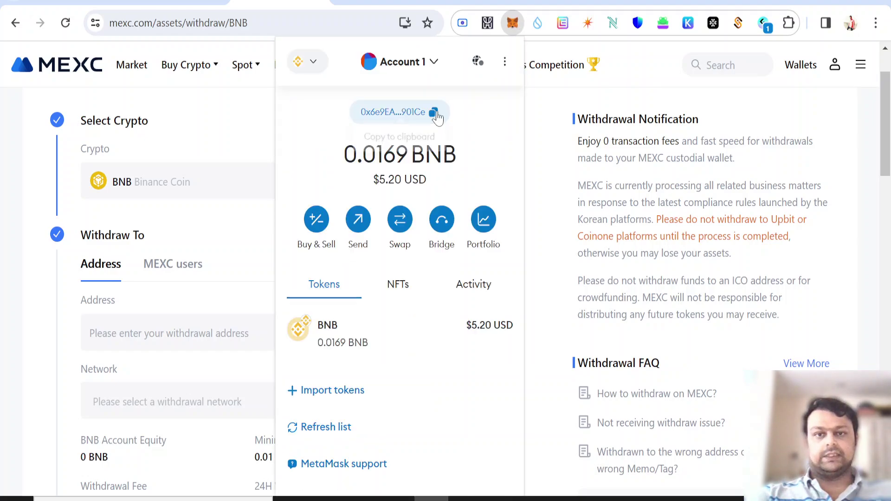
left_click(215, 304)
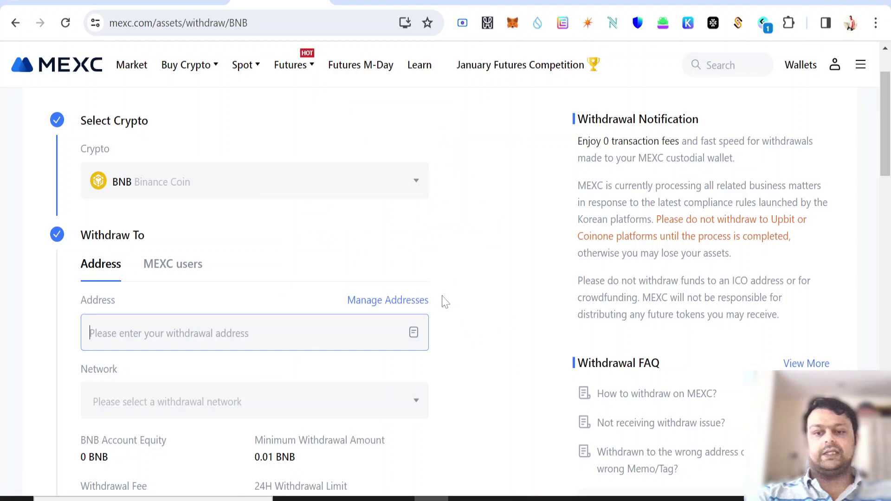
scroll(443, 303, "down", 2)
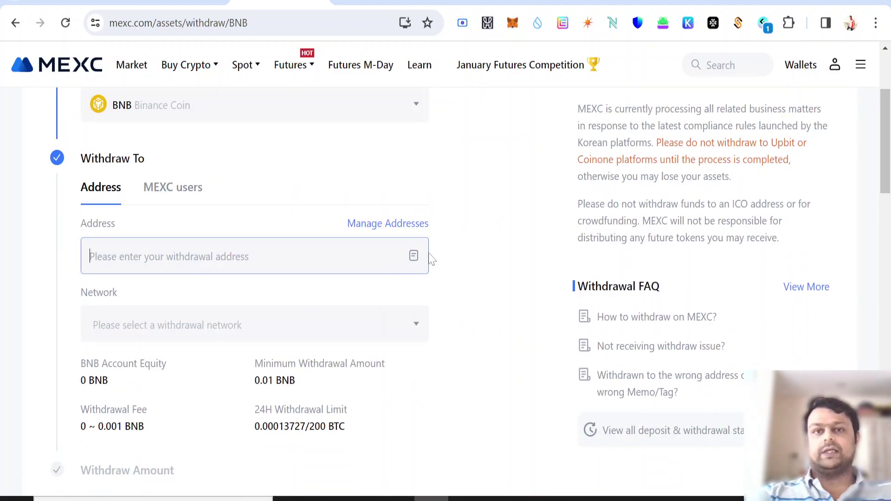
scroll(436, 273, "up", 4)
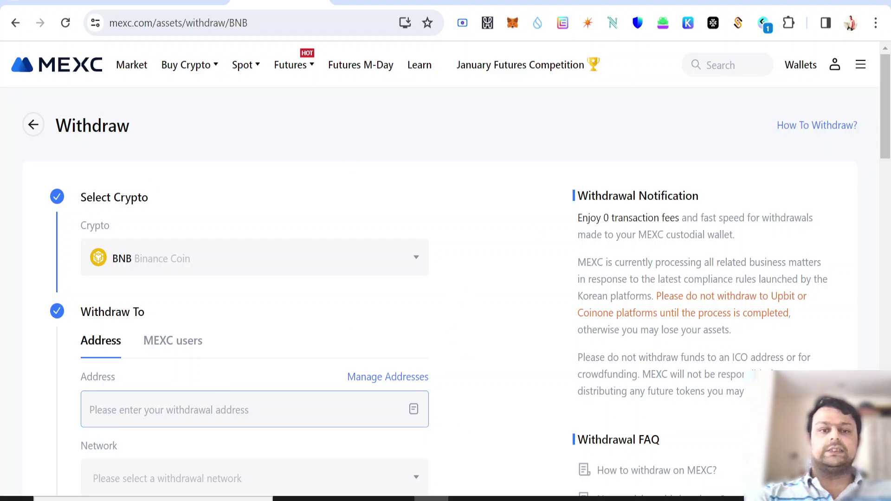
Show the ChainList ZKFair Mainnet result: chain ID 42766, USDC currency
left_click(483, 3)
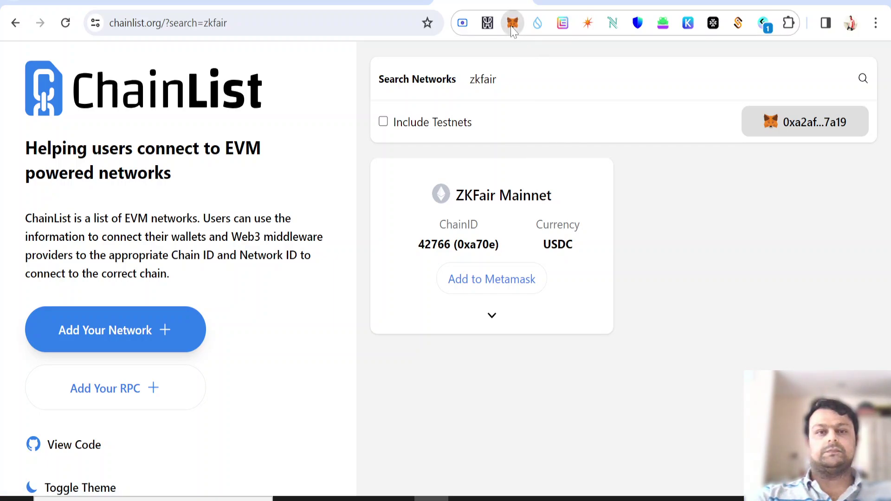
Scroll through MetaMask's added networks, then close the selector and the wallet popup
left_click(513, 23)
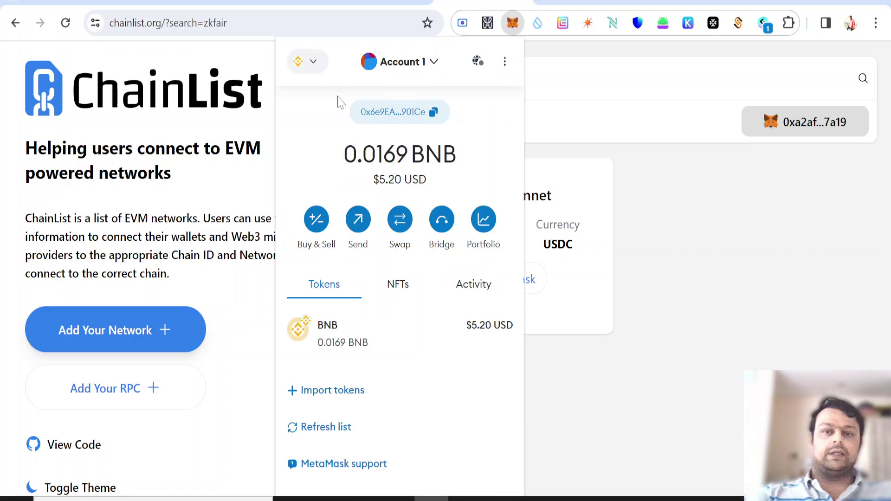
left_click(306, 70)
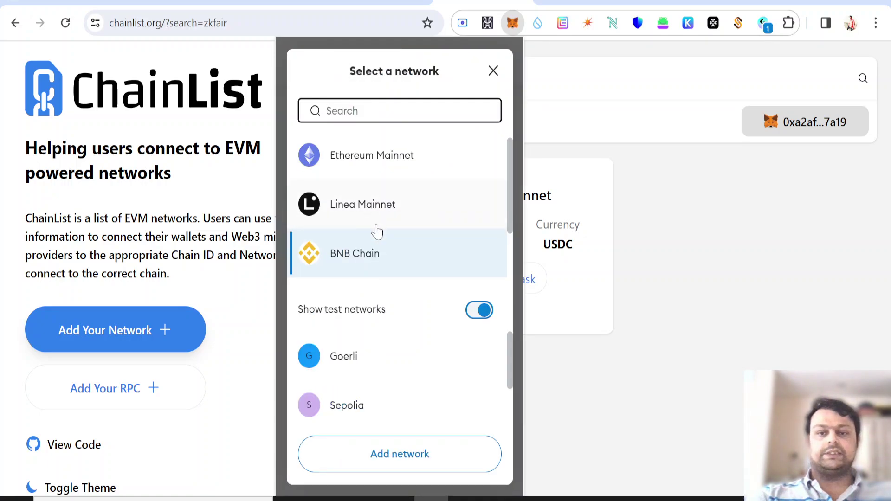
scroll(374, 231, "down", 2)
scroll(388, 231, "down", 1)
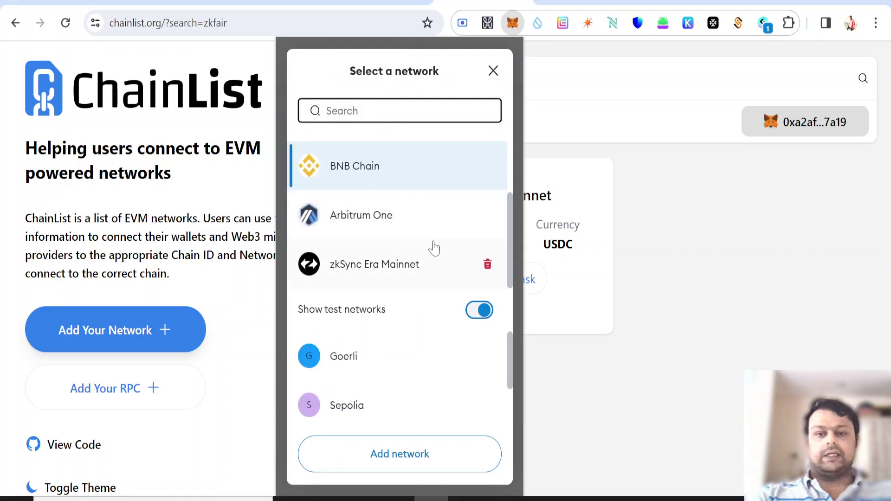
scroll(438, 245, "up", 2)
scroll(425, 206, "down", 2)
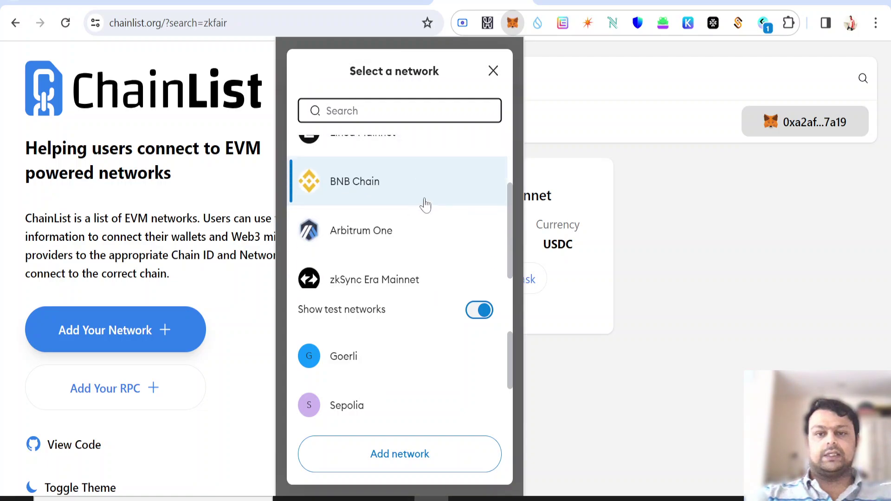
scroll(422, 204, "up", 2)
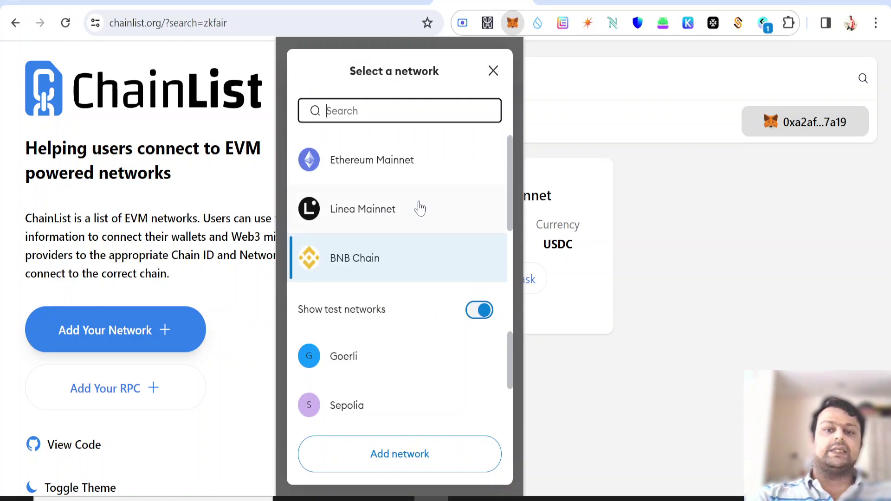
scroll(420, 209, "down", 1)
scroll(419, 207, "down", 1)
scroll(420, 209, "up", 2)
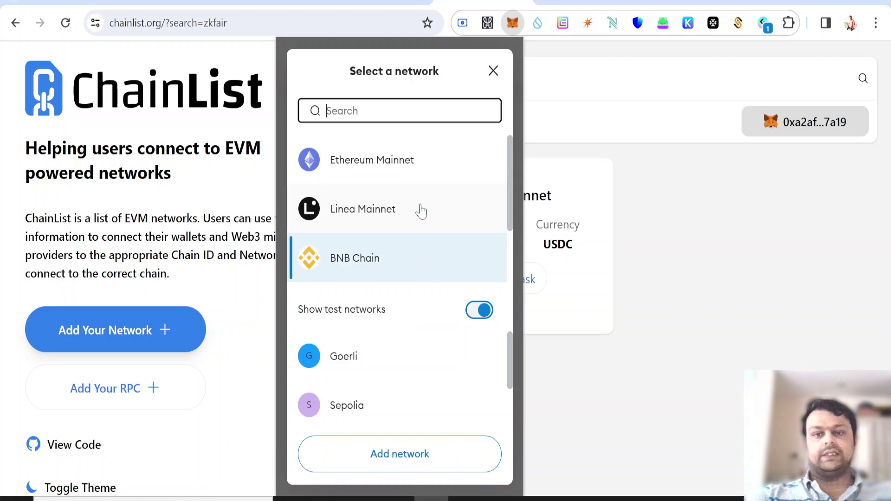
scroll(419, 209, "down", 2)
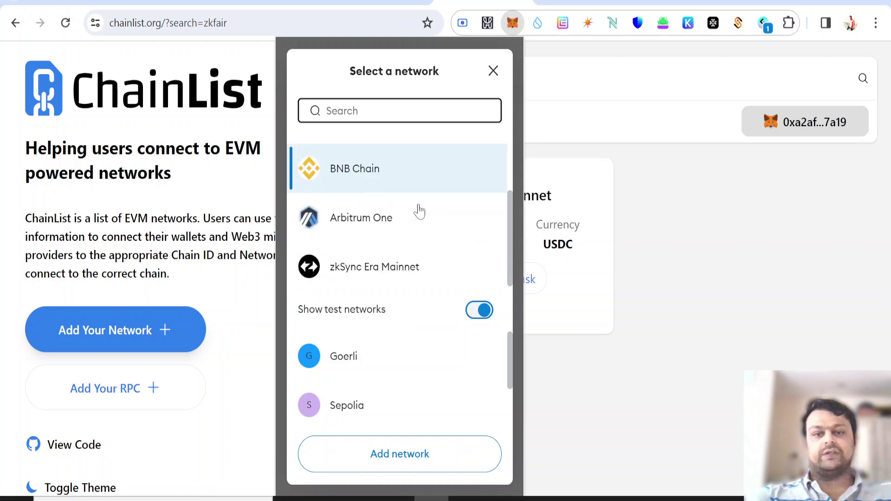
left_click(493, 71)
left_click(574, 154)
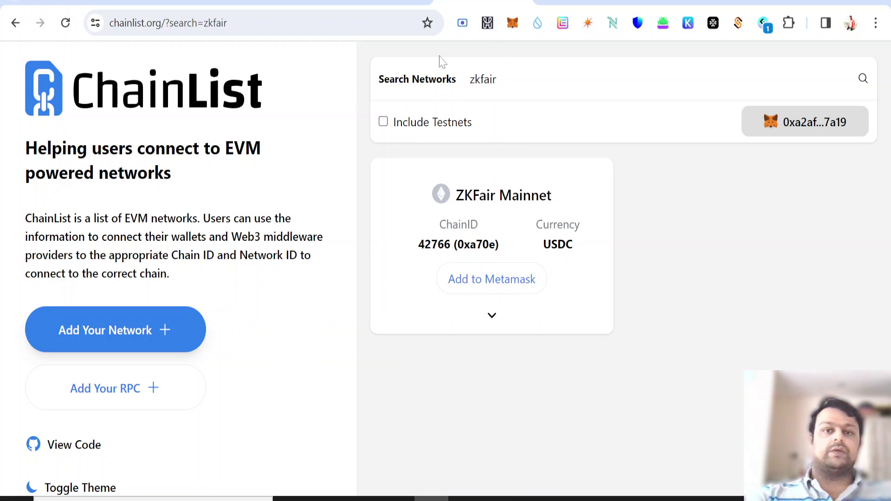
Open the rhino.fi Bridge and choose USDC as the token to send
left_click(552, 3)
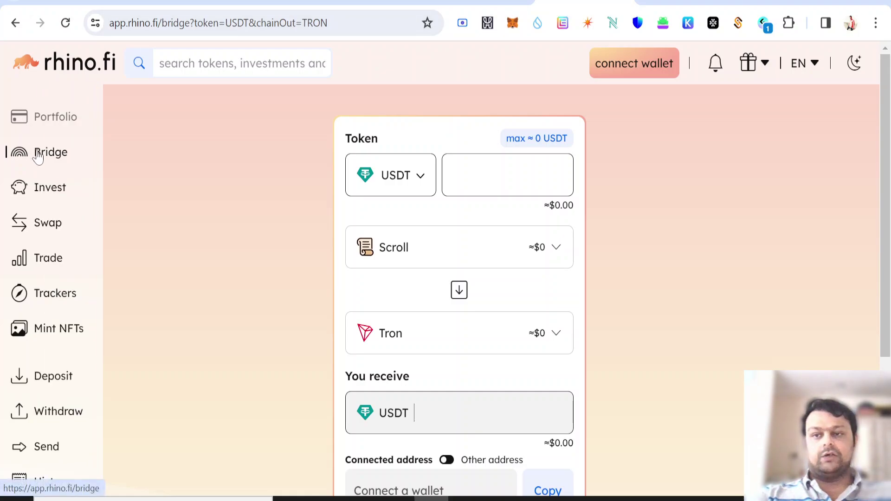
left_click(37, 156)
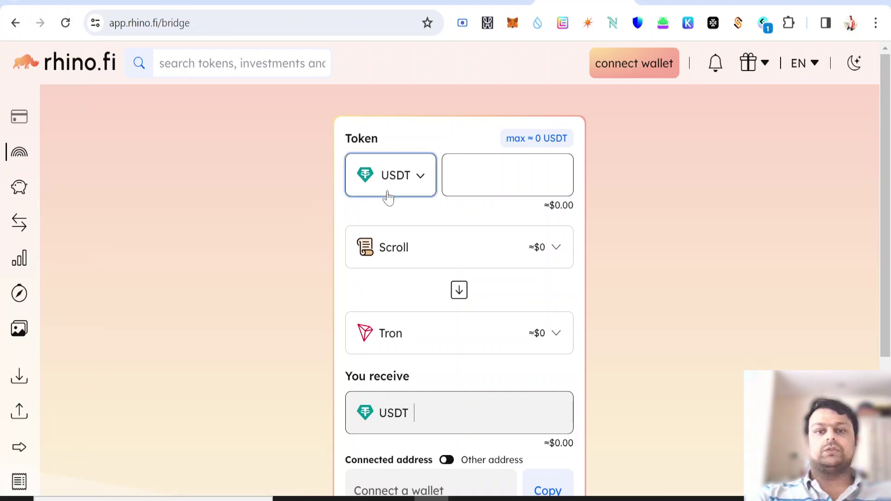
left_click(389, 193)
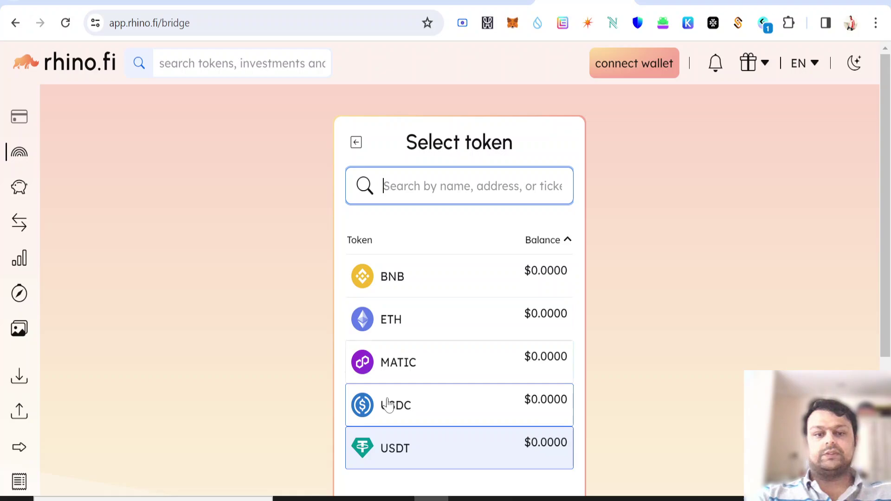
left_click(388, 405)
Set BNB Smart Chain as the source network and bring up the wallet-connection options
left_click(426, 257)
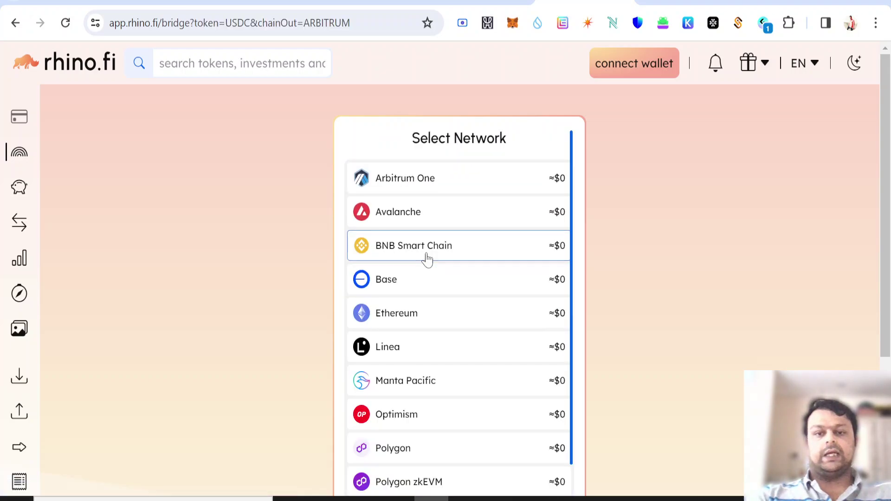
left_click(429, 257)
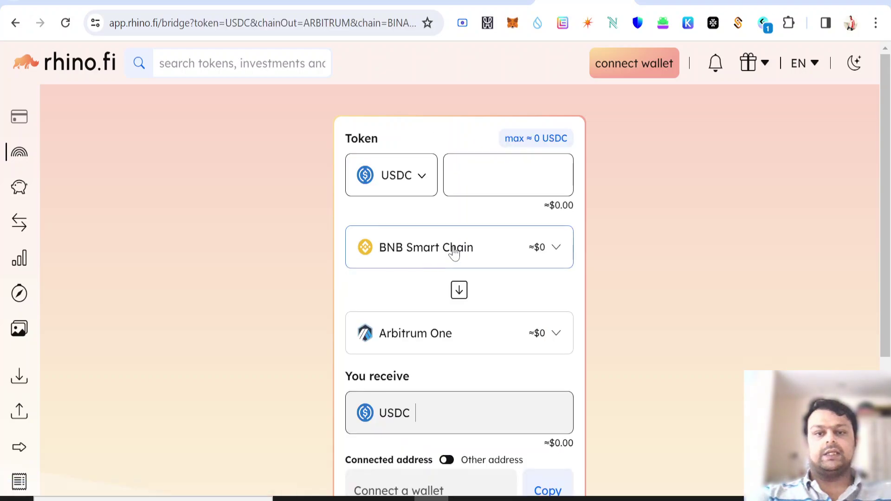
left_click(642, 60)
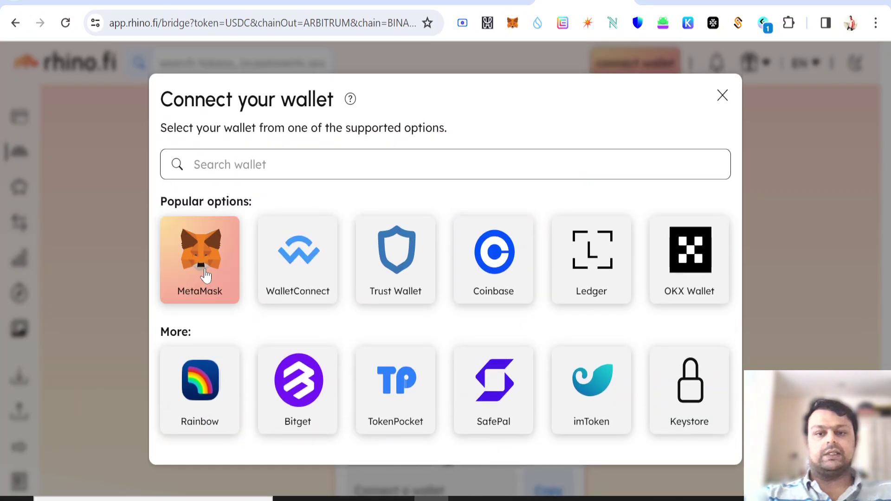
Start a MetaMask connection, reject it, and dismiss the Connect your wallet dialog
left_click(206, 275)
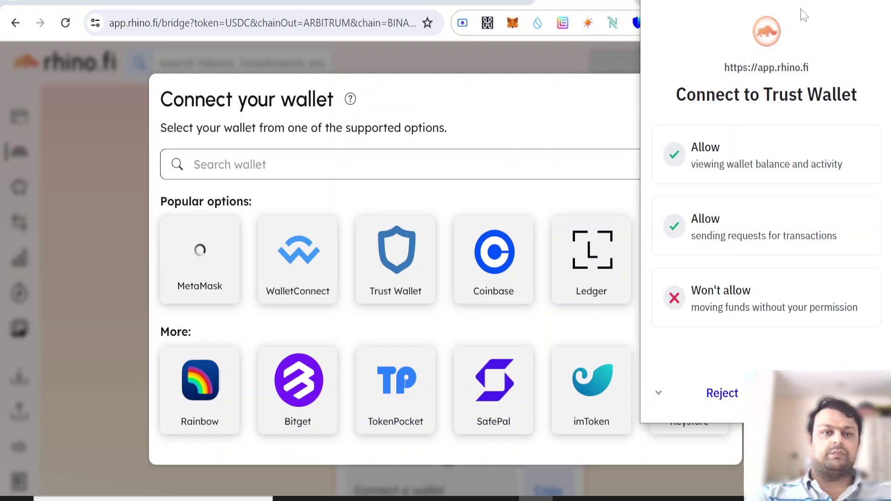
left_click(856, 2)
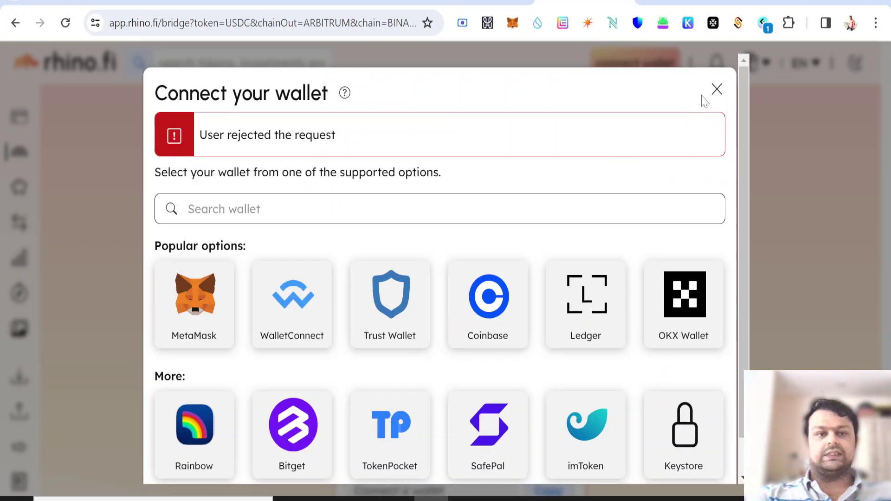
left_click(723, 95)
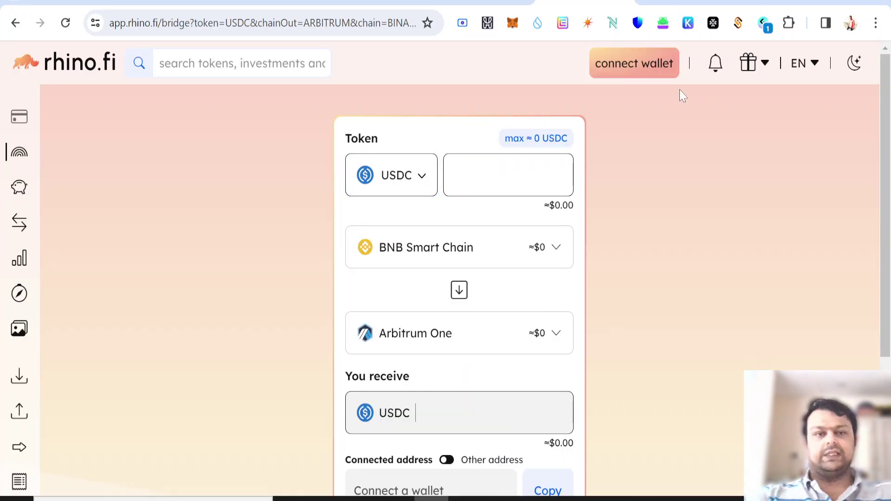
Switch the bridge destination chain from Arbitrum One to ZKFair, then focus the amount field
scroll(426, 217, "down", 2)
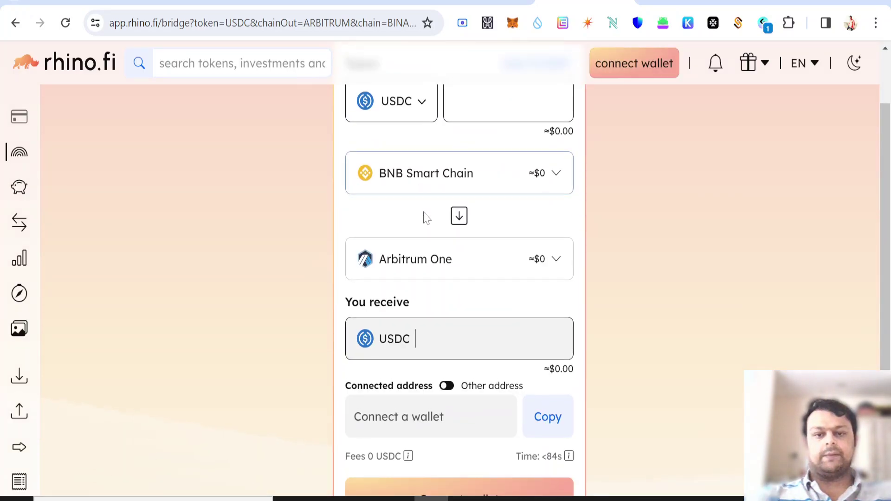
left_click(424, 264)
scroll(454, 285, "down", 1)
scroll(436, 367, "down", 2)
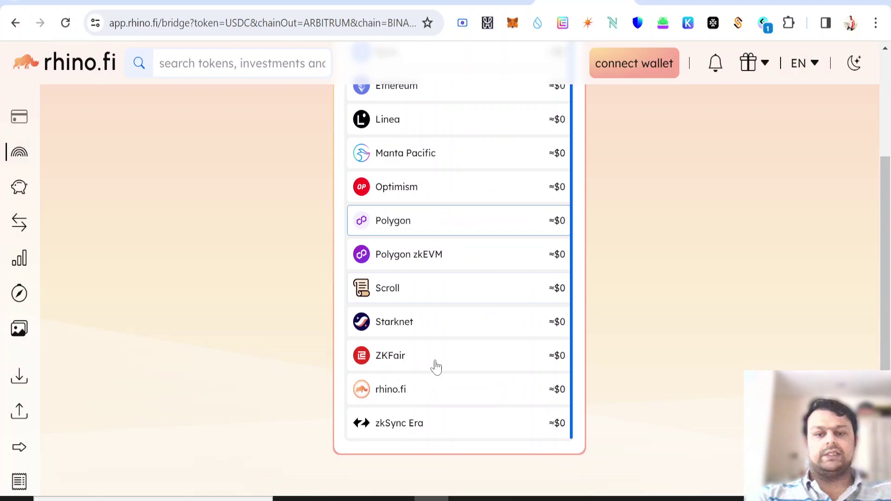
left_click(404, 360)
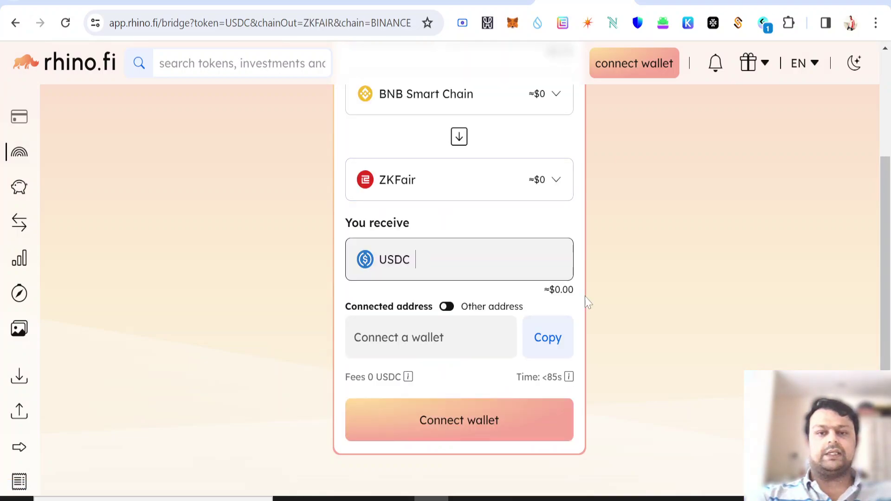
scroll(587, 301, "up", 4)
left_click(534, 175)
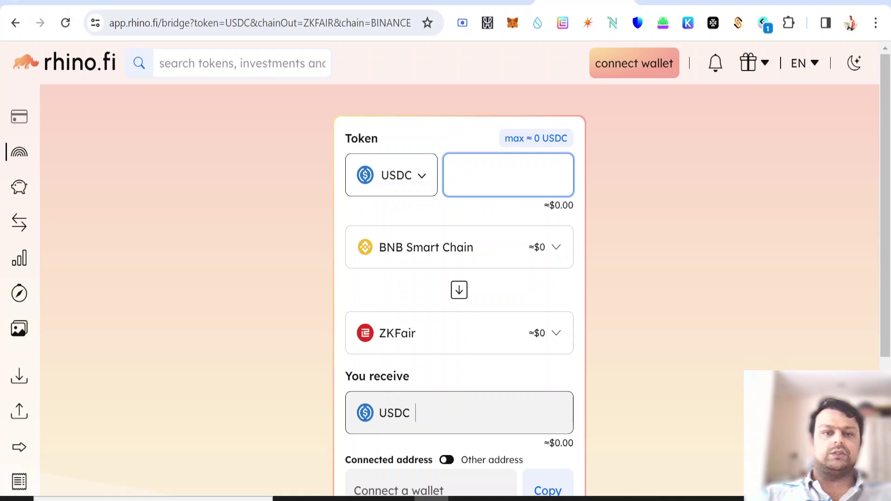
scroll(540, 249, "down", 4)
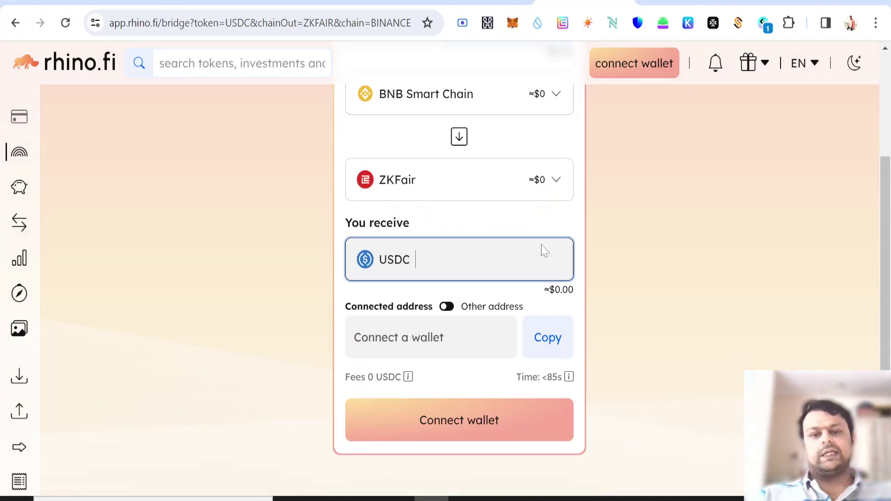